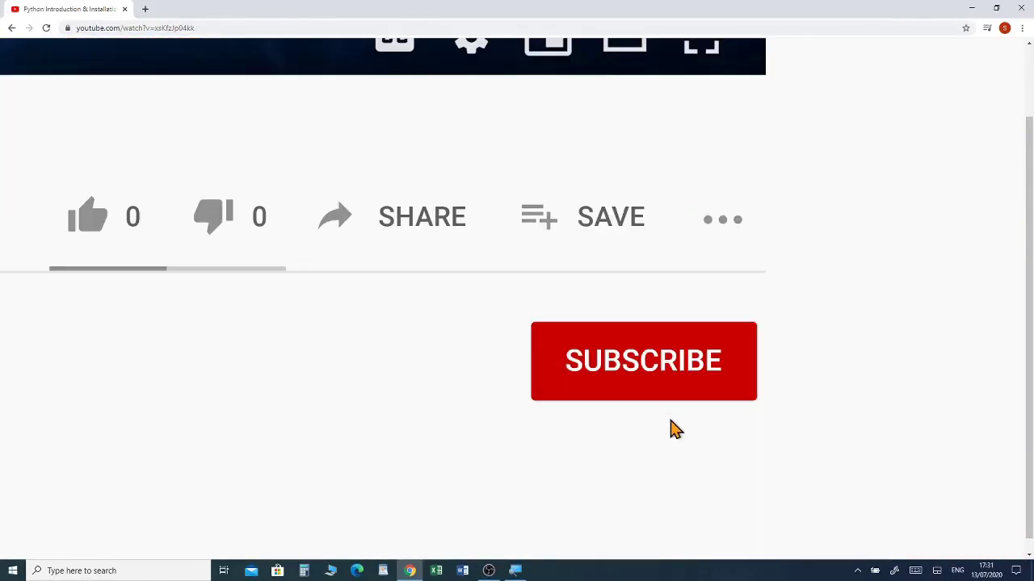
# Subscribe to the Python intro video's channel and bring up its notification bell options.
pyautogui.click(665, 389)
pyautogui.click(722, 365)
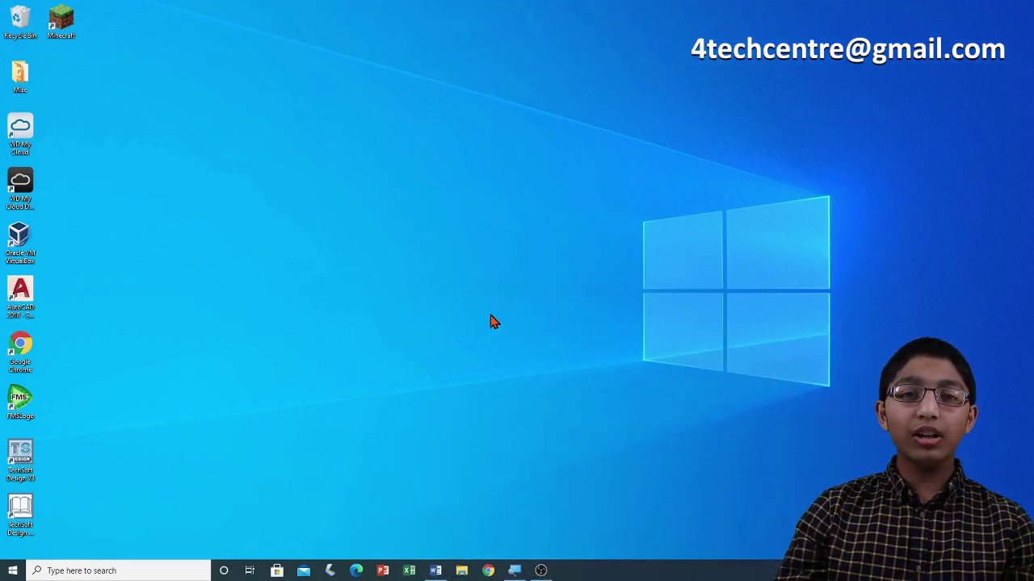
pyautogui.doubleClick(25, 345)
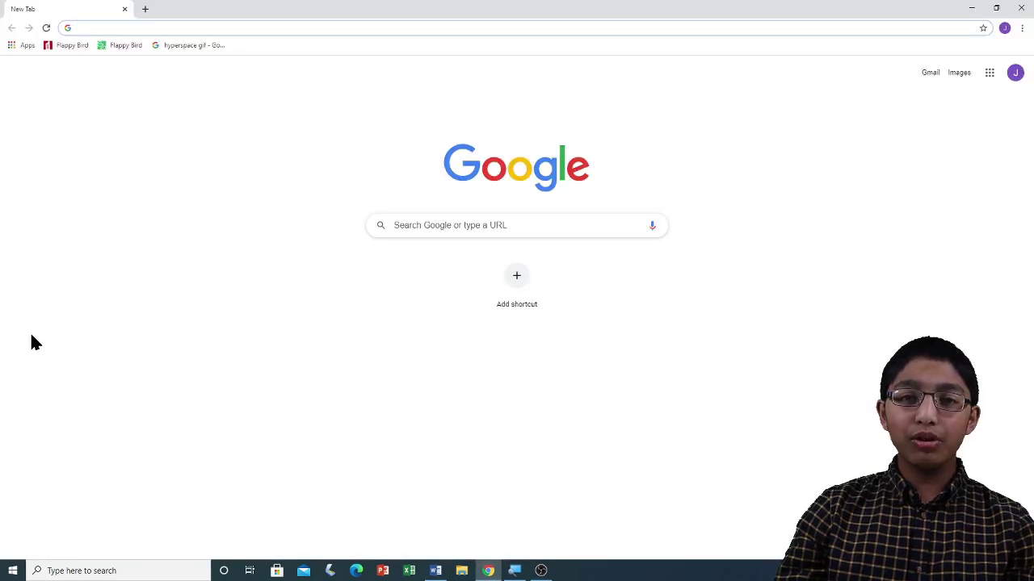
pyautogui.click(129, 28)
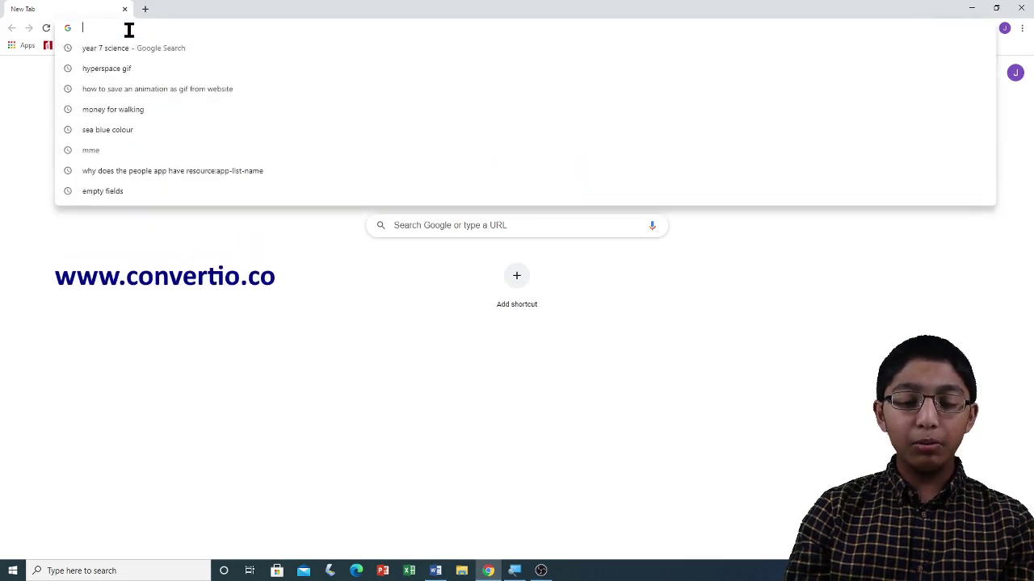
pyautogui.write('www.co')
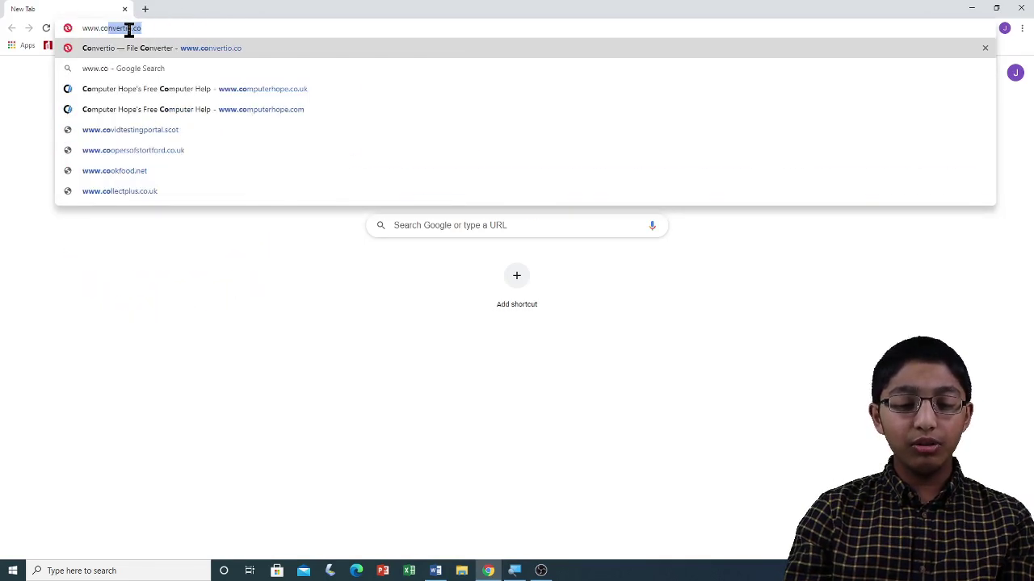
pyautogui.write('nvertio')
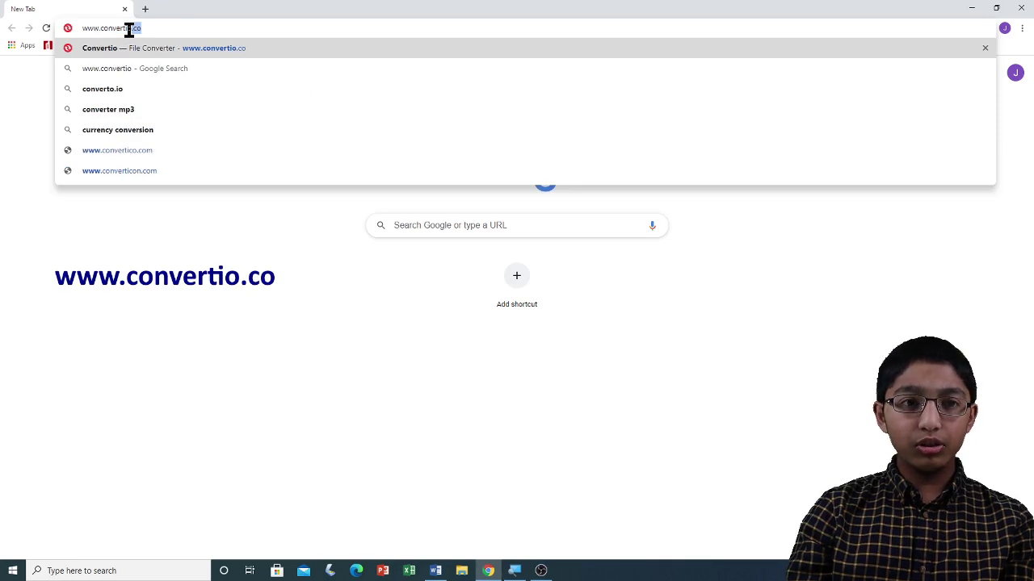
pyautogui.write('.co')
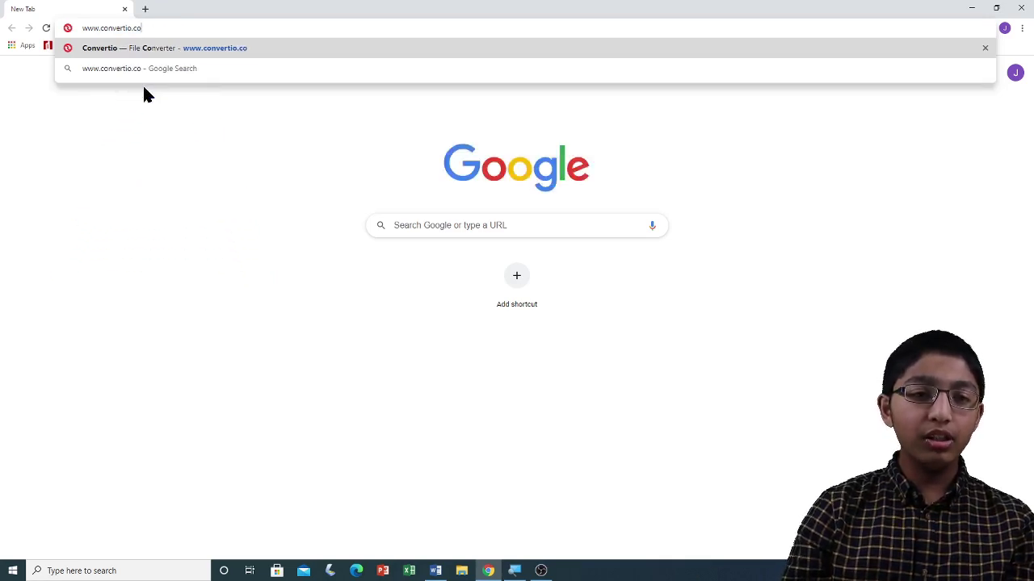
# Load the convertio.co File Converter home page.
pyautogui.press('Return')
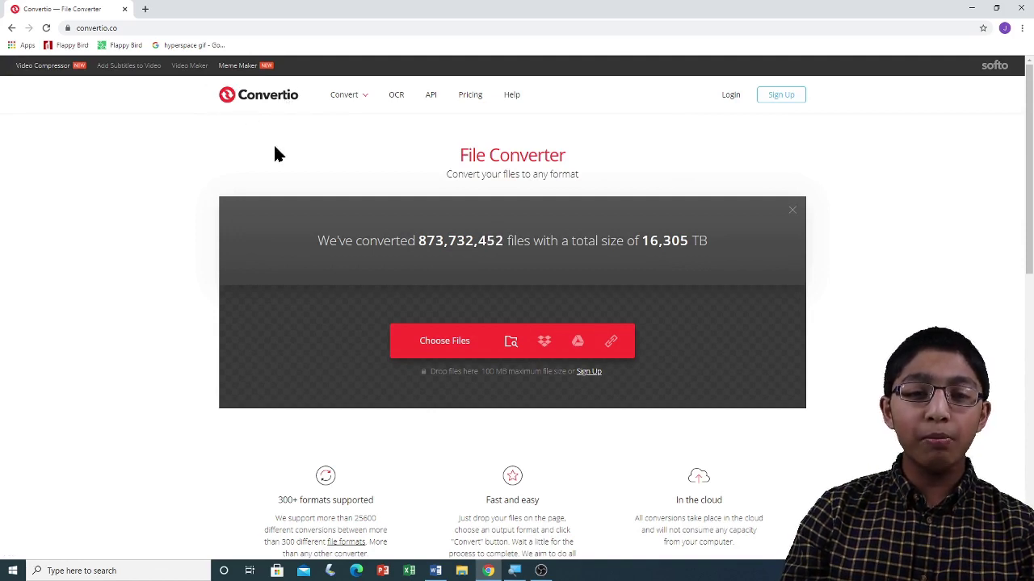
pyautogui.moveTo(339, 101)
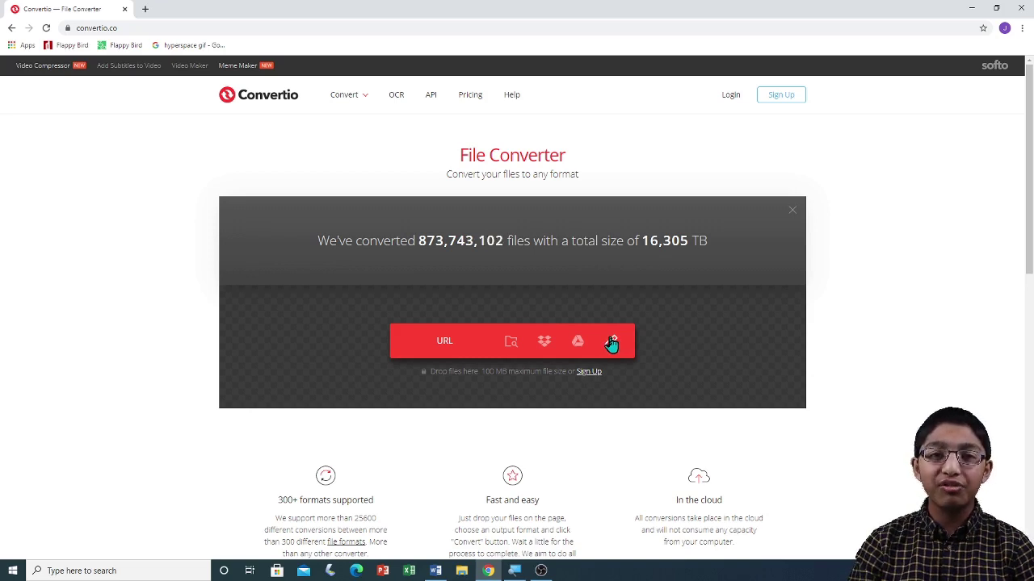
# Upload Landscape.png from This PC > Documents to Convertio.
pyautogui.click(511, 344)
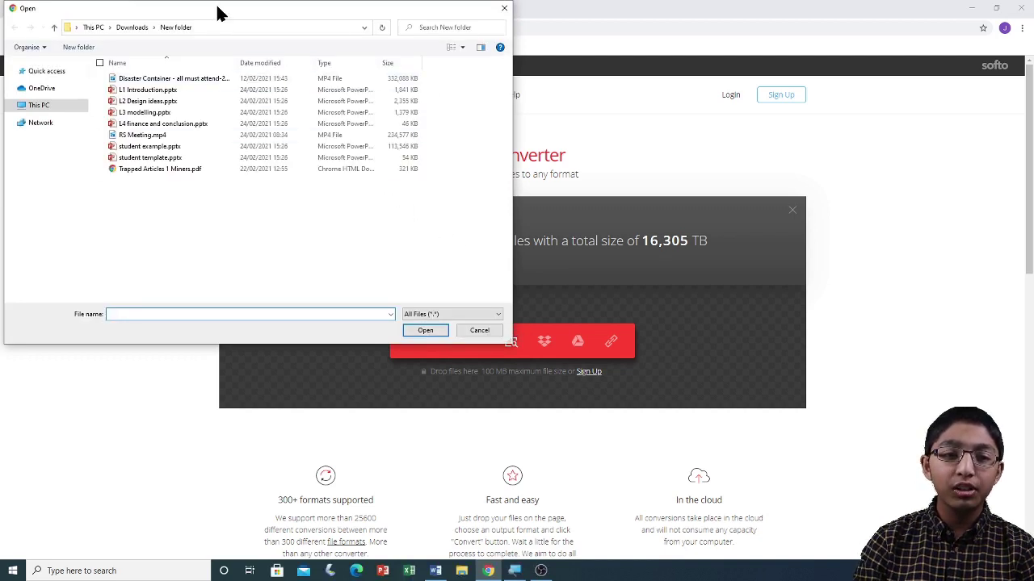
pyautogui.moveTo(217, 14); pyautogui.dragTo(461, 132)
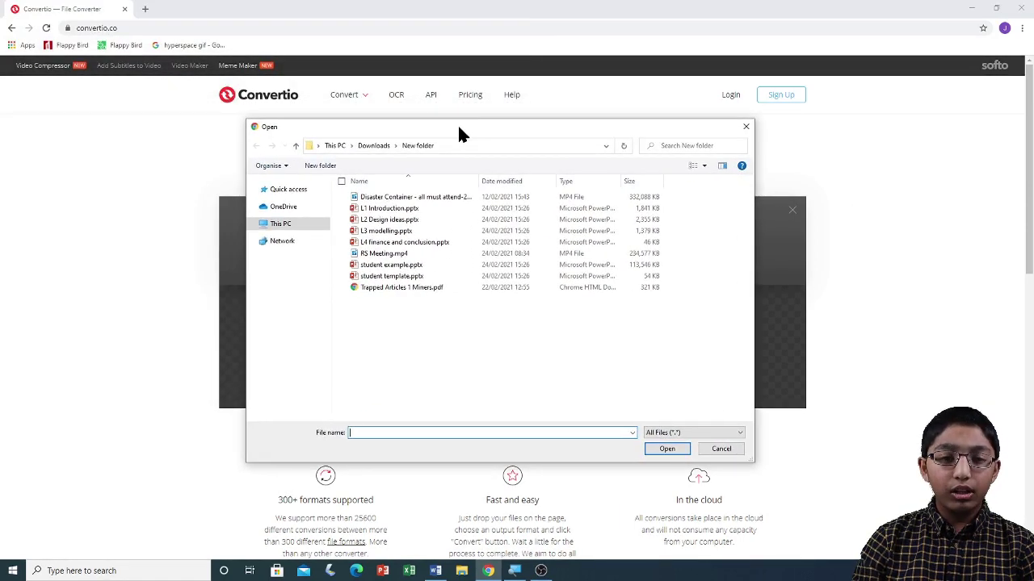
pyautogui.click(304, 224)
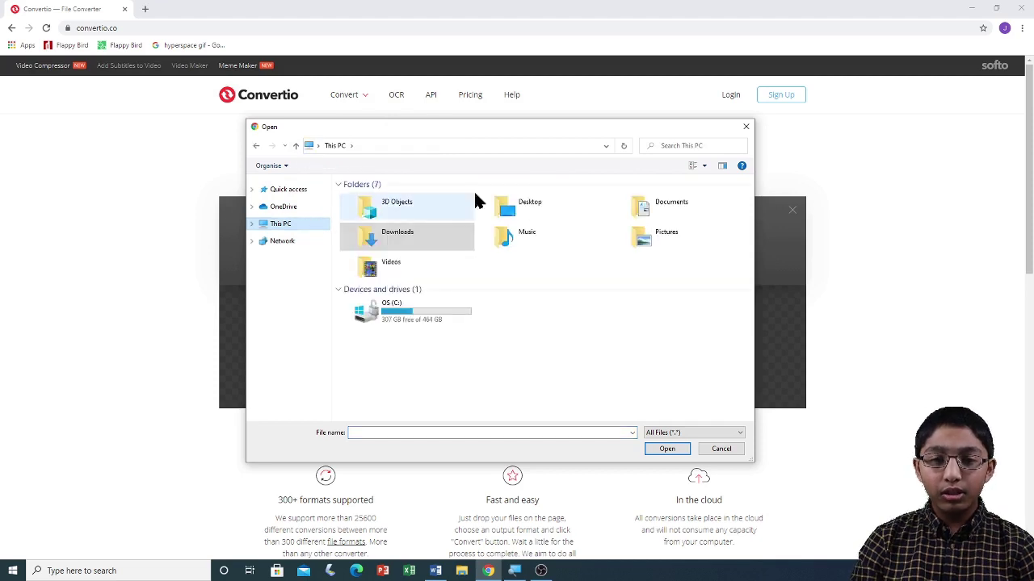
pyautogui.doubleClick(673, 213)
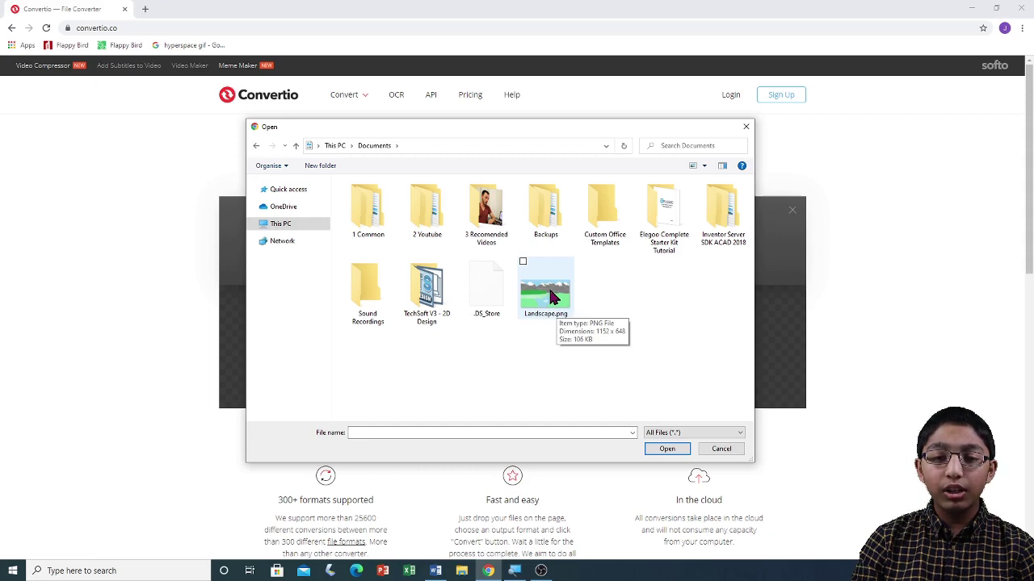
pyautogui.click(553, 297)
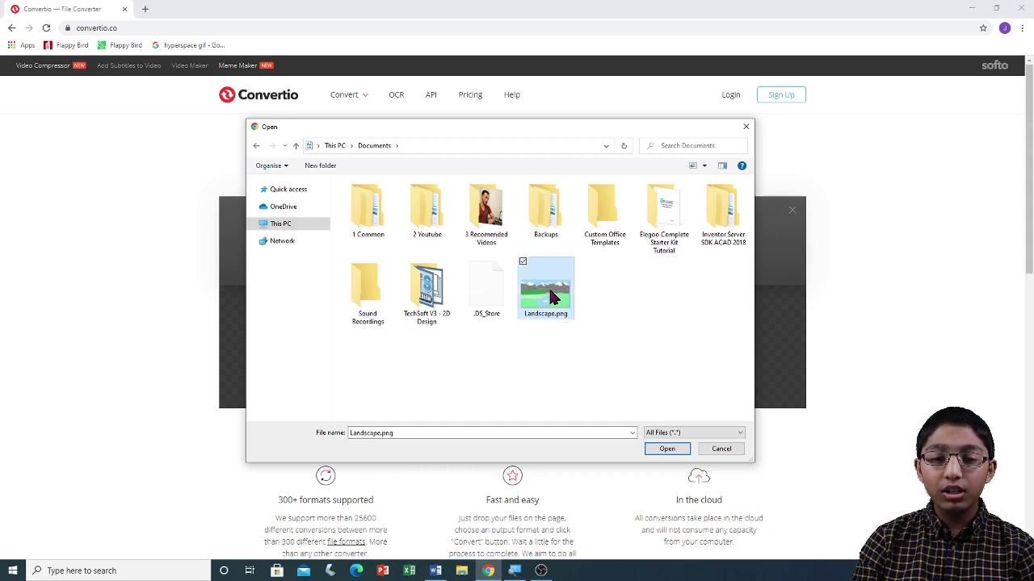
pyautogui.click(662, 449)
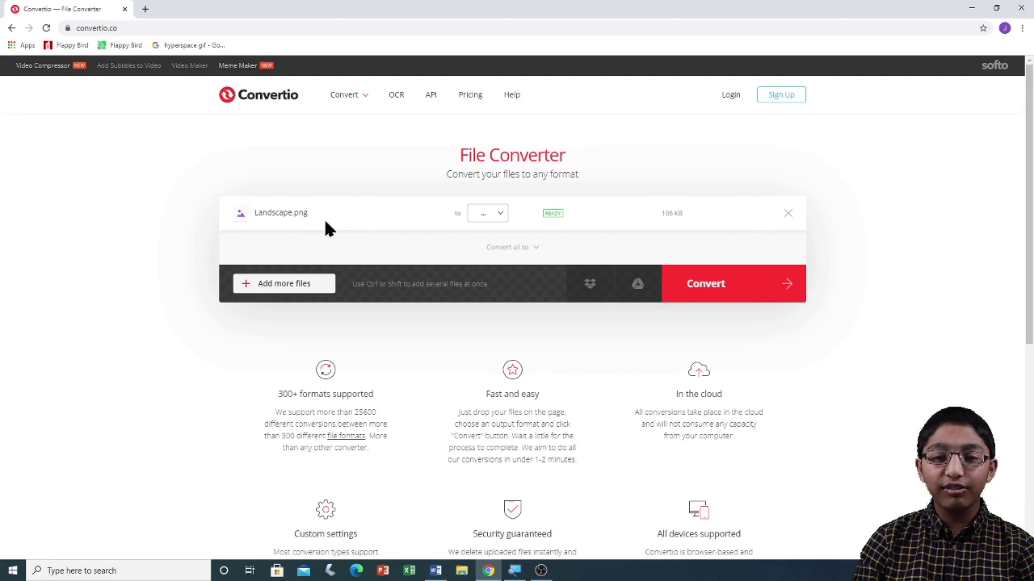
# Set JPG under Image as Landscape.png's output format, then reopen the format list.
pyautogui.click(500, 218)
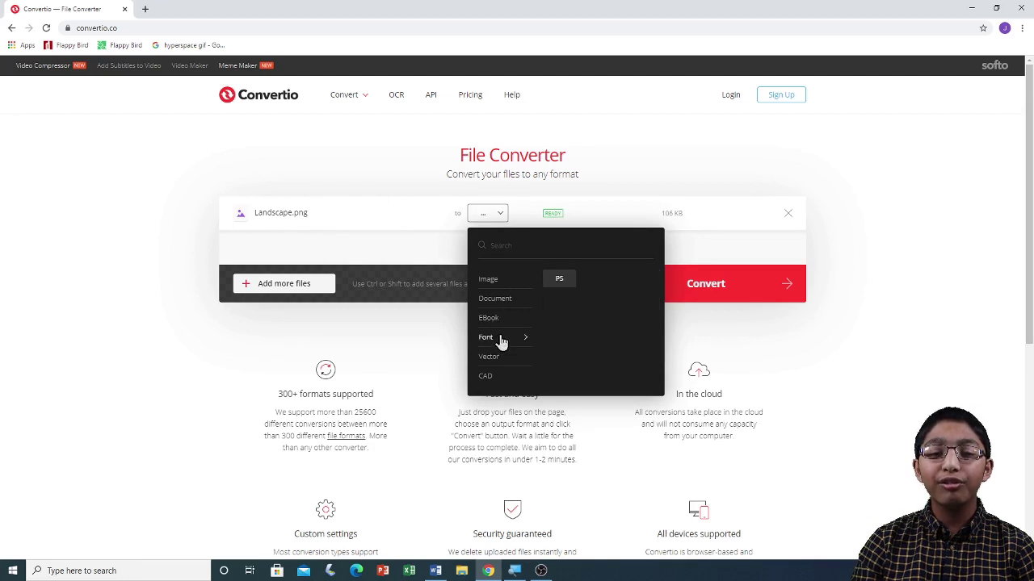
pyautogui.moveTo(499, 356)
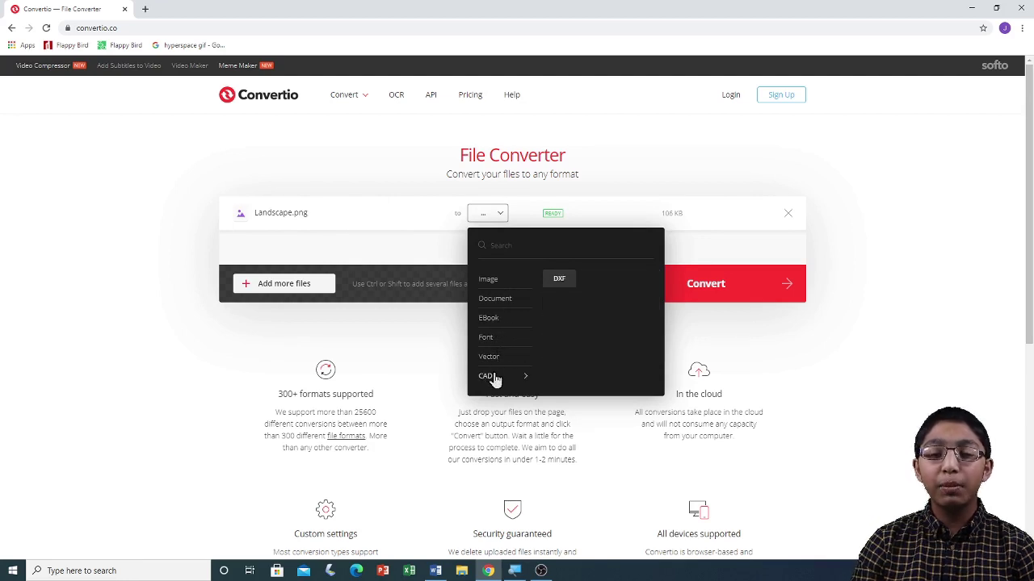
pyautogui.moveTo(492, 285)
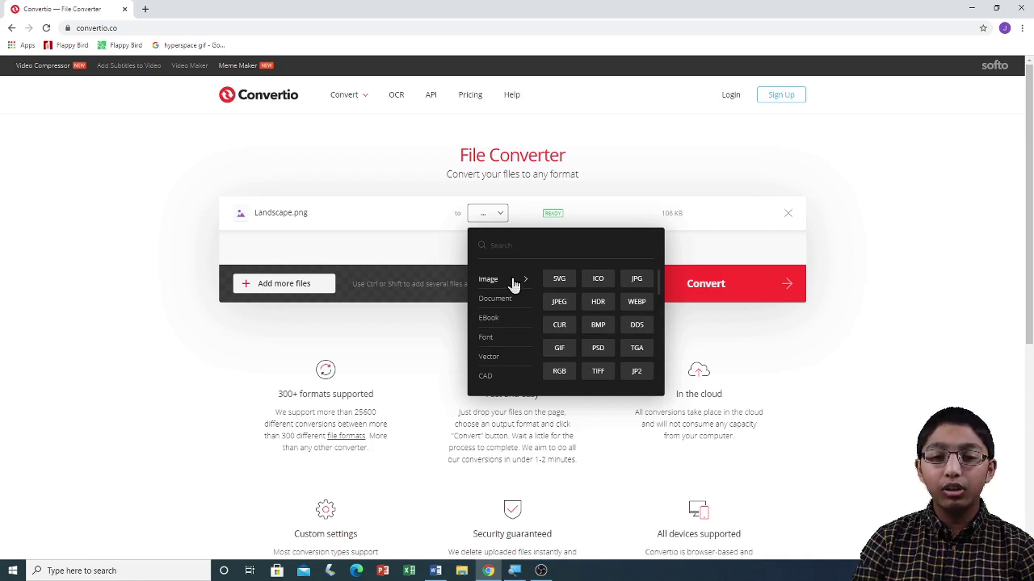
pyautogui.click(637, 284)
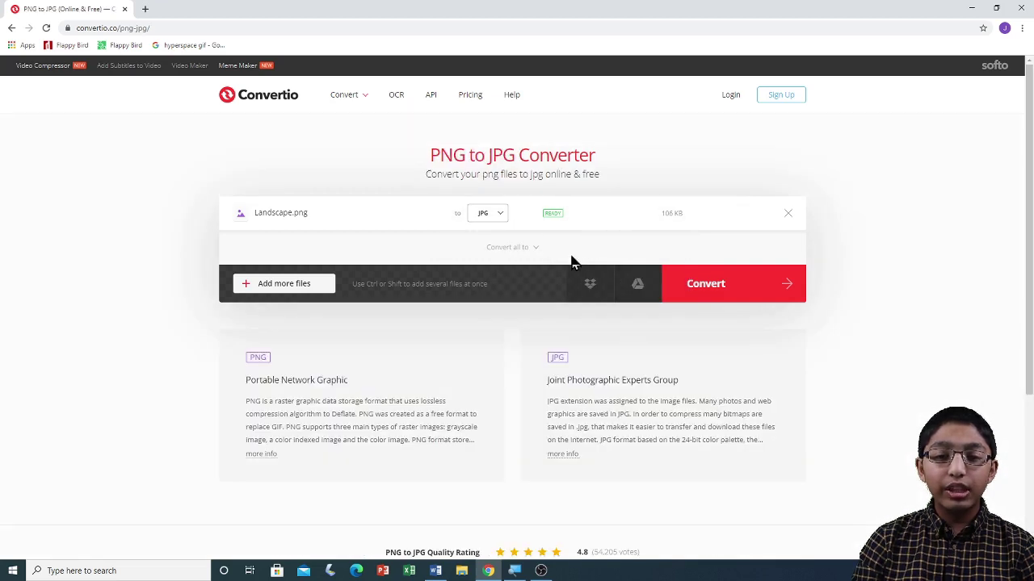
pyautogui.click(500, 215)
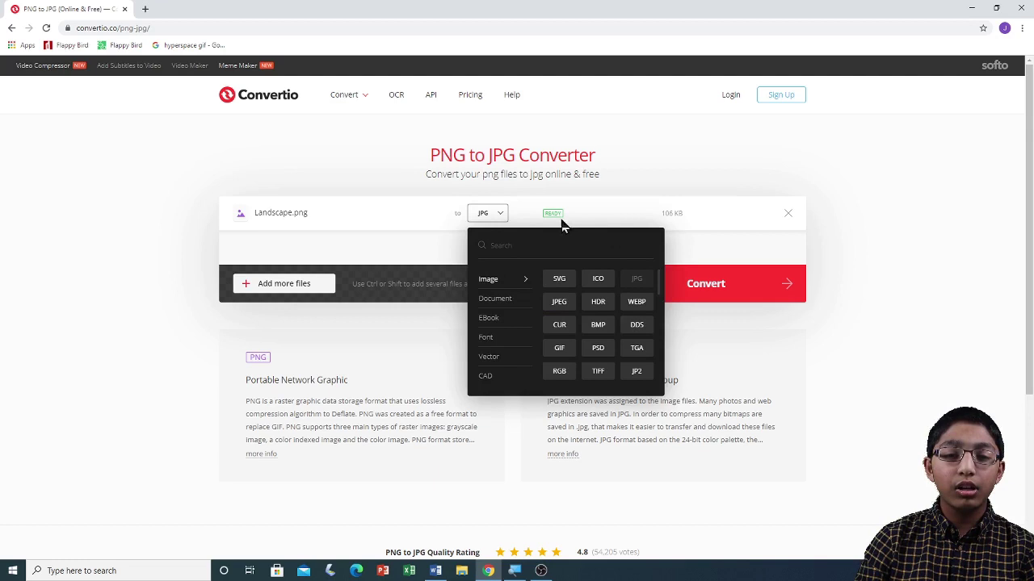
# Close the format list, leaving JPG selected for Landscape.png.
pyautogui.click(501, 215)
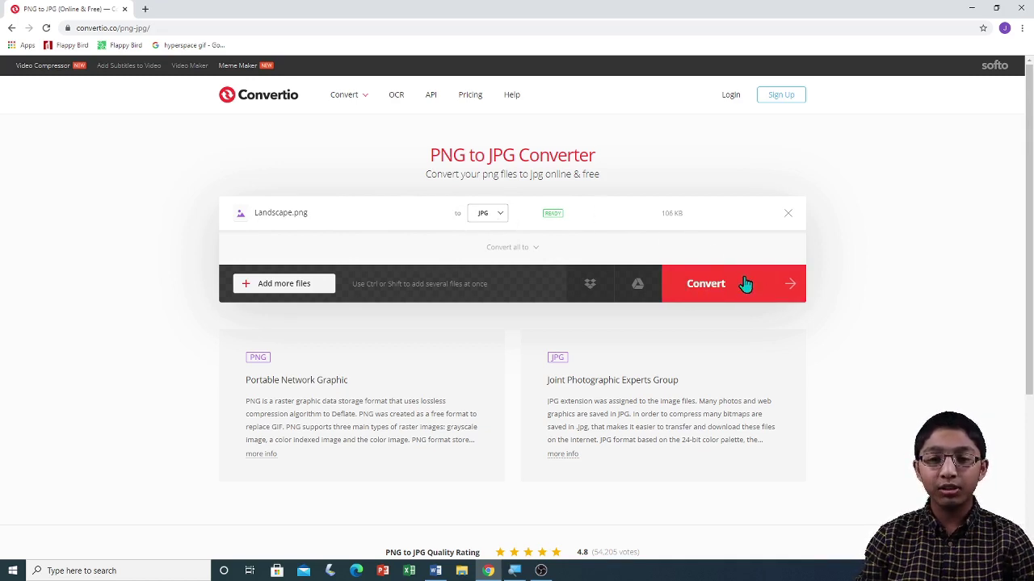
# Convert Landscape.png into the 167 KB Landscape.jpg.
pyautogui.click(734, 287)
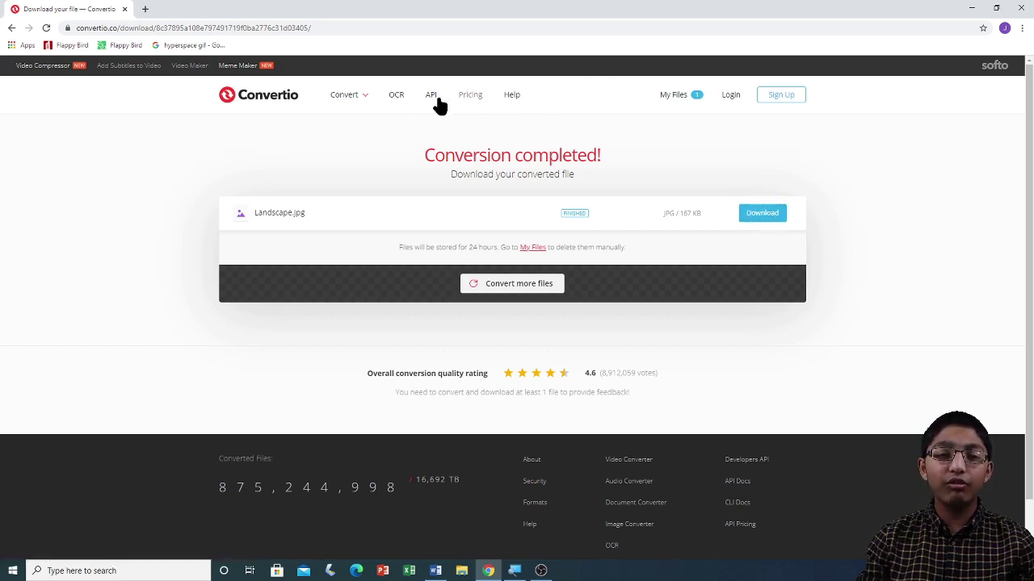
# Return to the Convertio home page and view My Files listing Landscape.jpg.
pyautogui.click(272, 97)
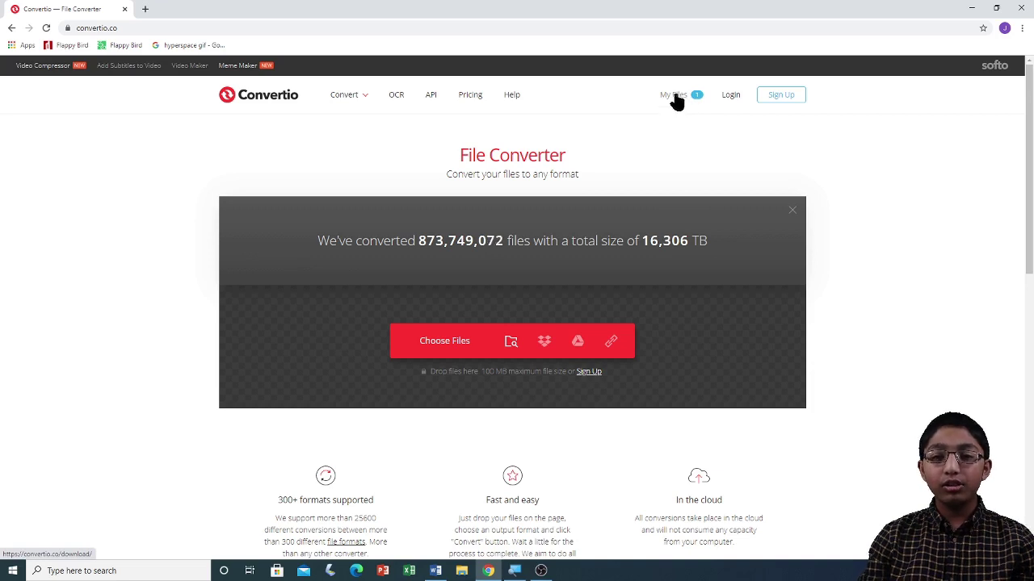
pyautogui.click(675, 97)
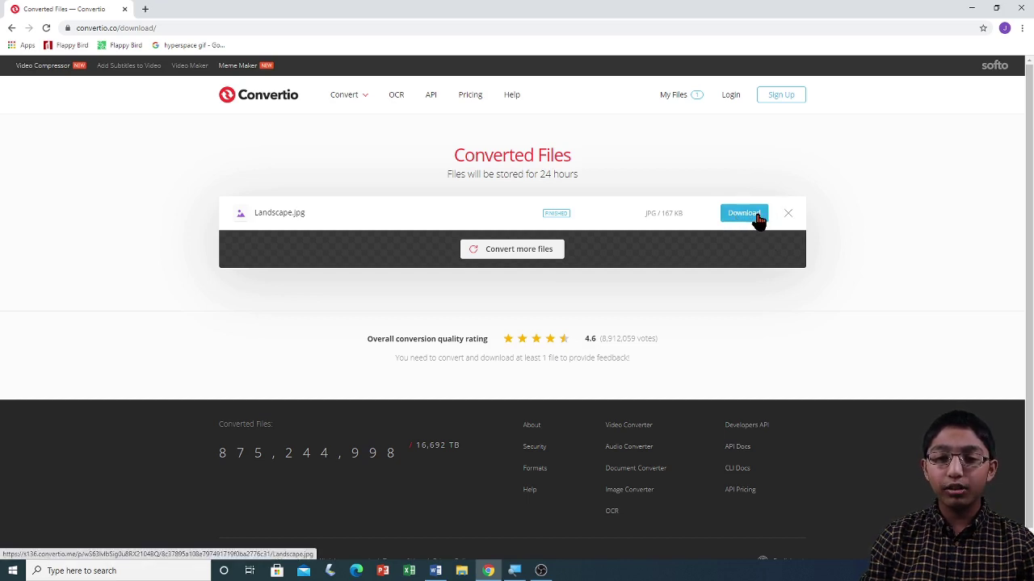
# Download Landscape.jpg and minimize Chrome to reveal the desktop.
pyautogui.click(752, 218)
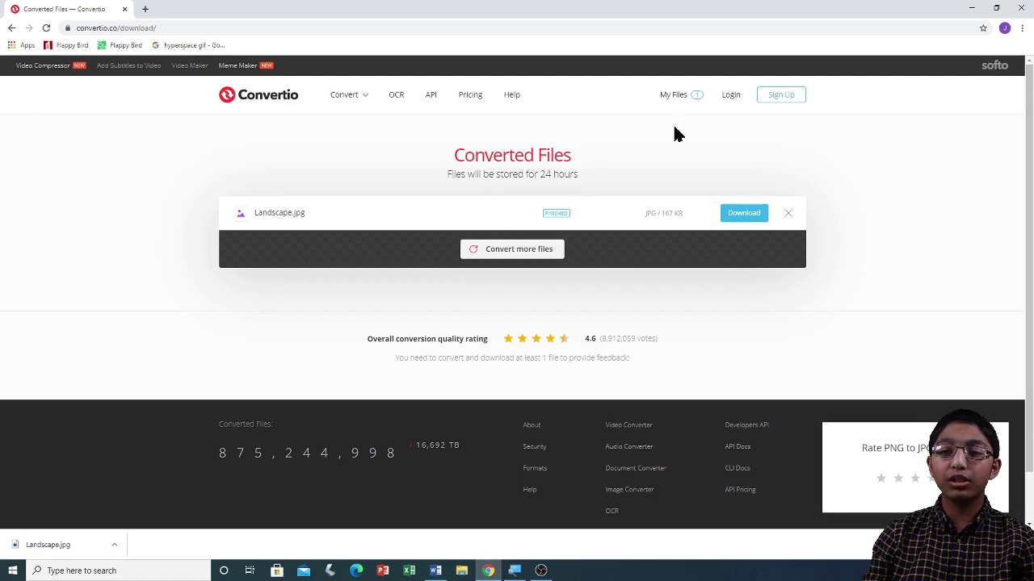
pyautogui.click(973, 8)
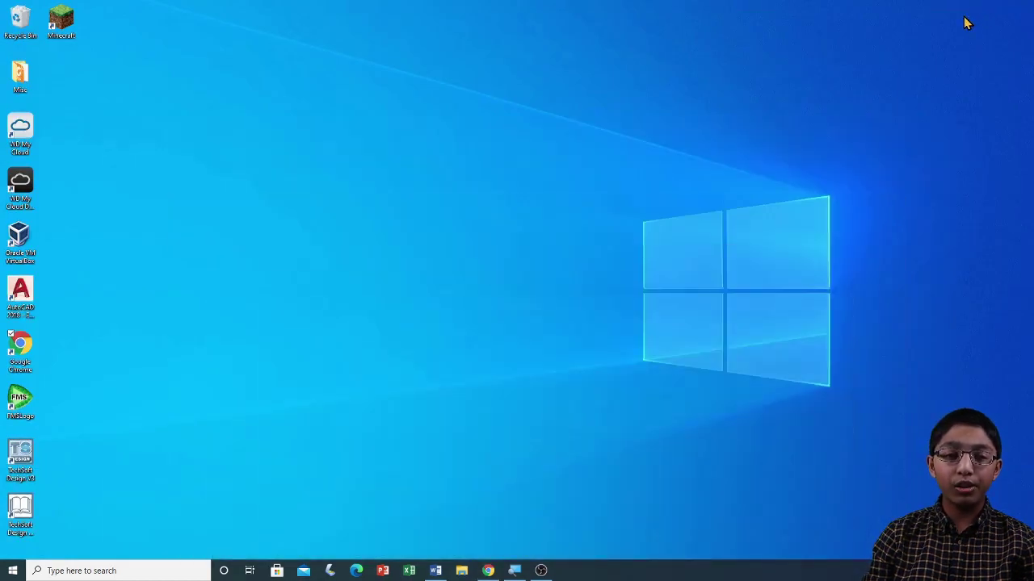
# Open the Downloads folder in File Explorer via This PC to find Landscape.jpg.
pyautogui.click(461, 571)
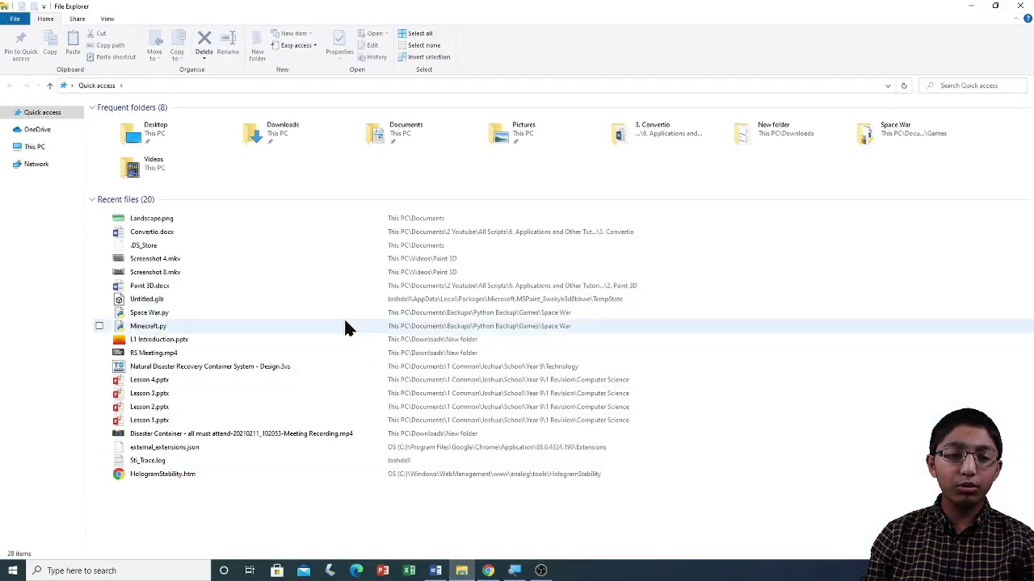
pyautogui.click(56, 147)
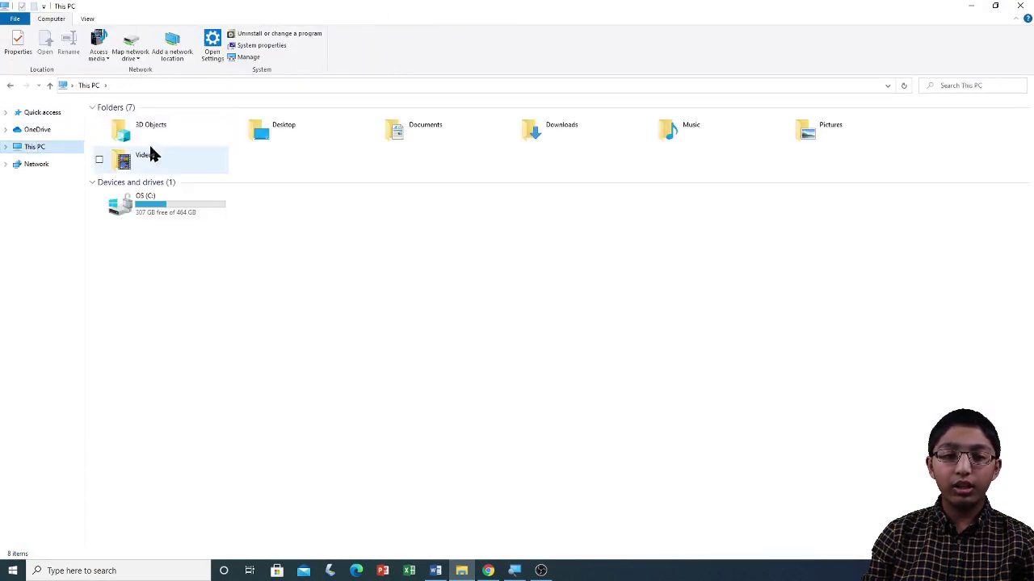
pyautogui.doubleClick(564, 126)
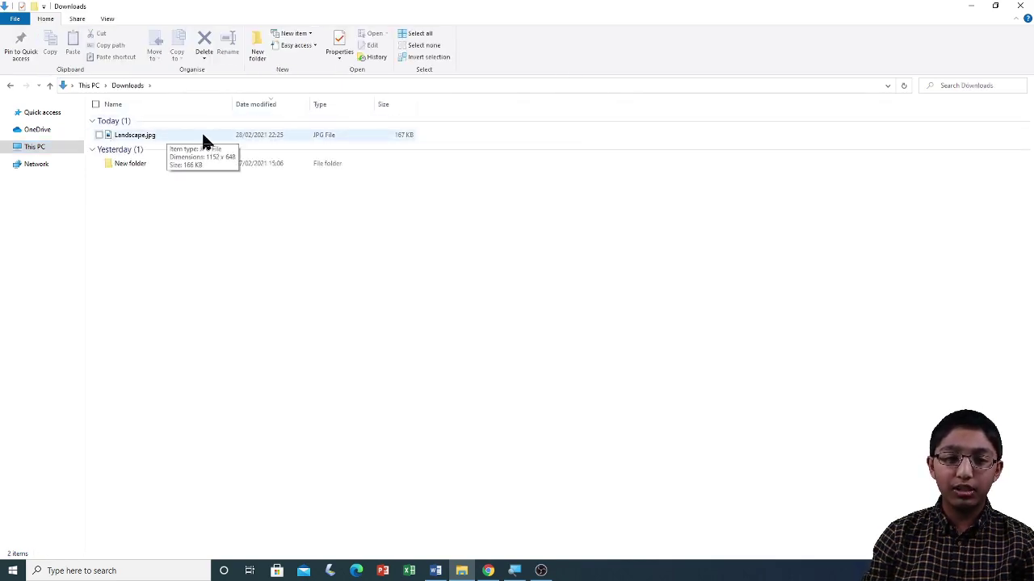
# Open Landscape.jpg from Downloads in Photos, view it, then close Photos.
pyautogui.doubleClick(159, 137)
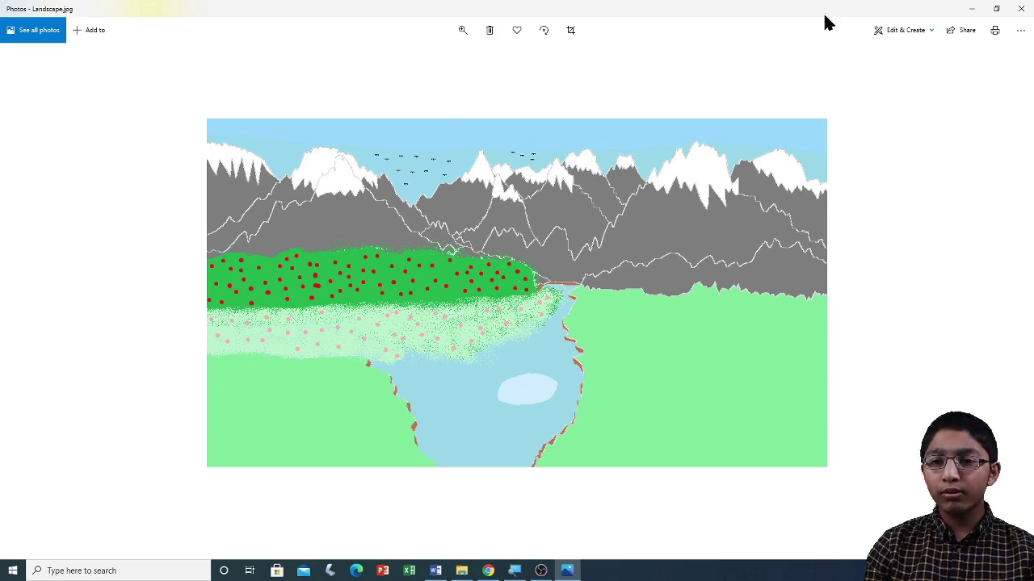
pyautogui.click(1018, 8)
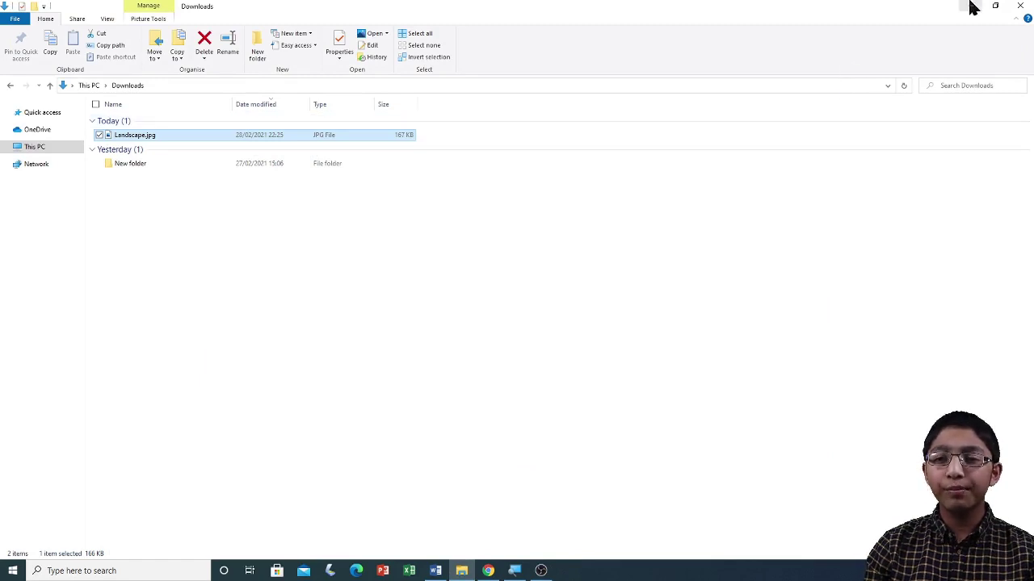
# Close File Explorer, bring back the Convertio browser window, and close it.
pyautogui.click(1021, 7)
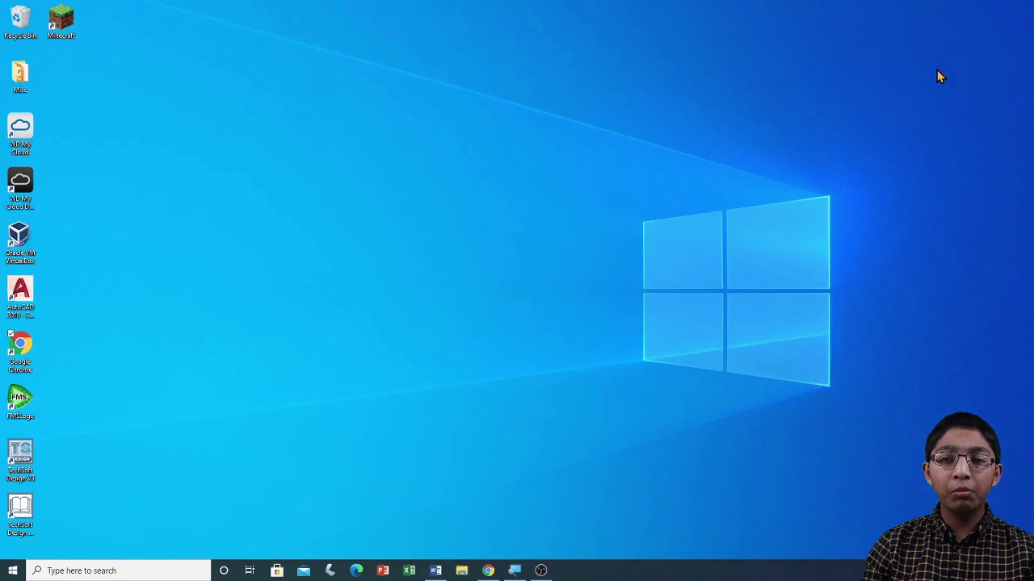
pyautogui.click(489, 571)
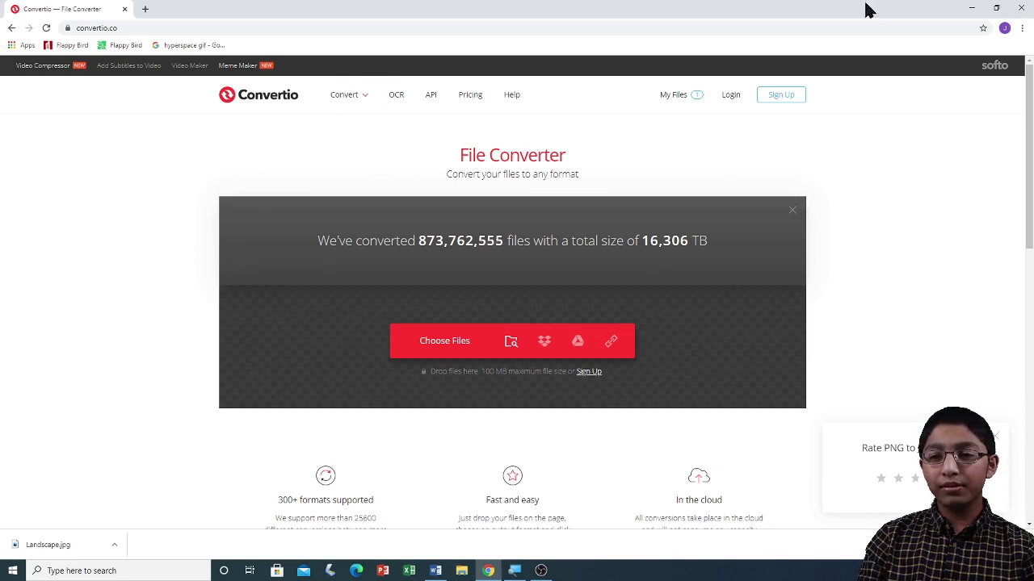
pyautogui.click(1020, 8)
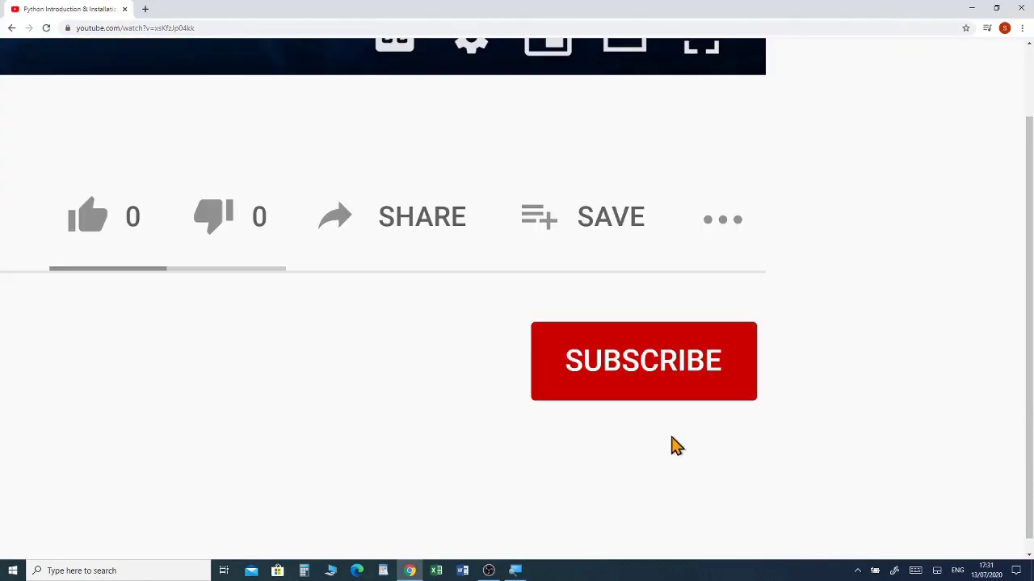
# Subscribe with all notifications on and expand the Python - Introduction & Installation video description.
pyautogui.click(663, 386)
pyautogui.click(719, 372)
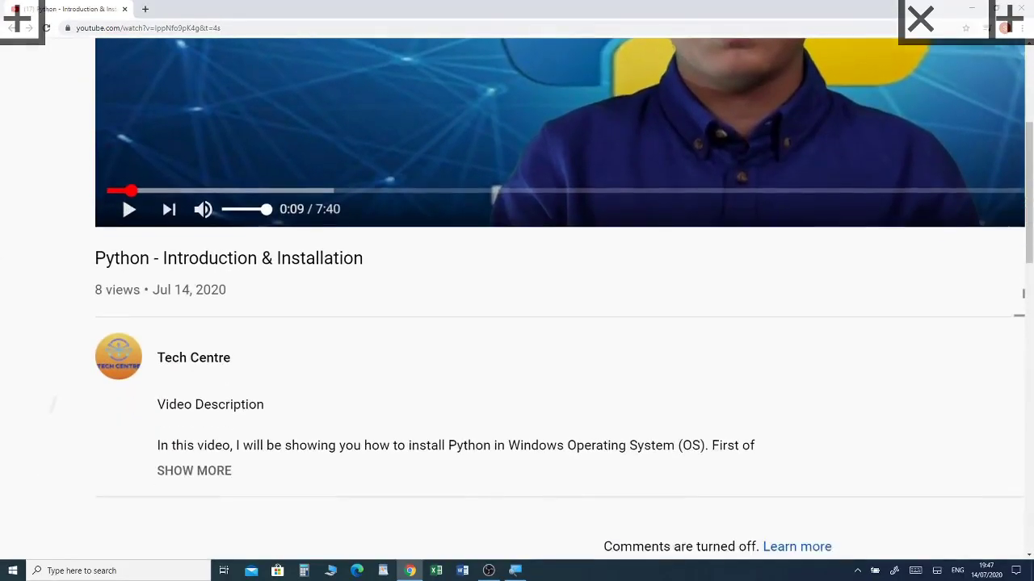
pyautogui.scroll(-1, 176, 368)
pyautogui.click(191, 408)
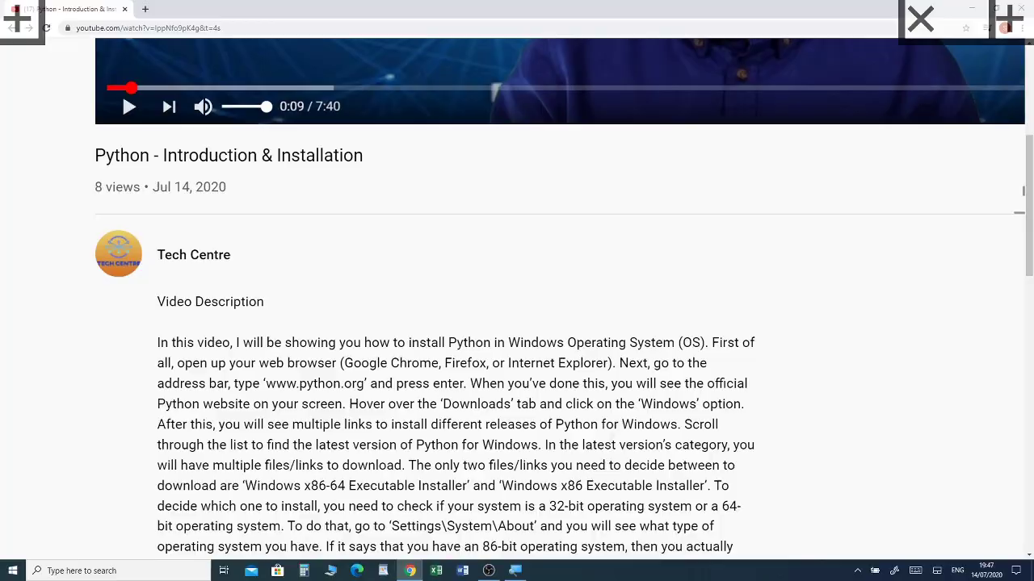